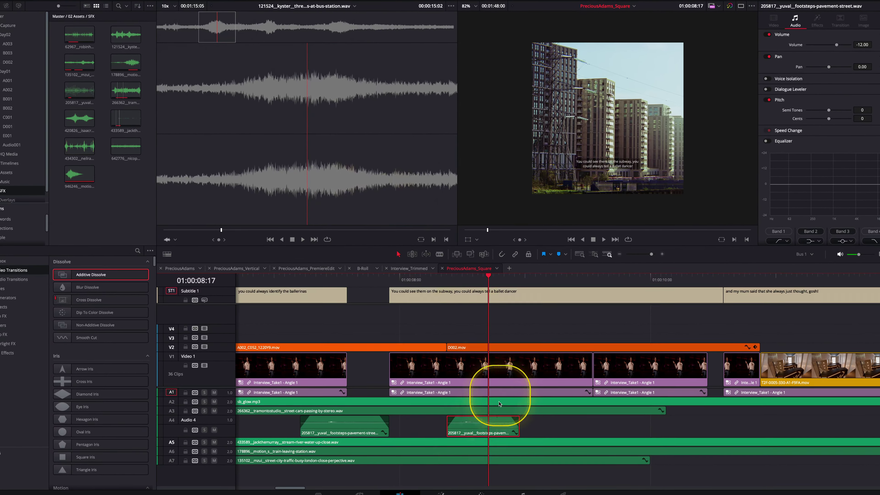
- Zoom the timeline in, select the T2F-0005 clip on Video 1, and park at 00:00:06:11
mouse_move(498, 429)
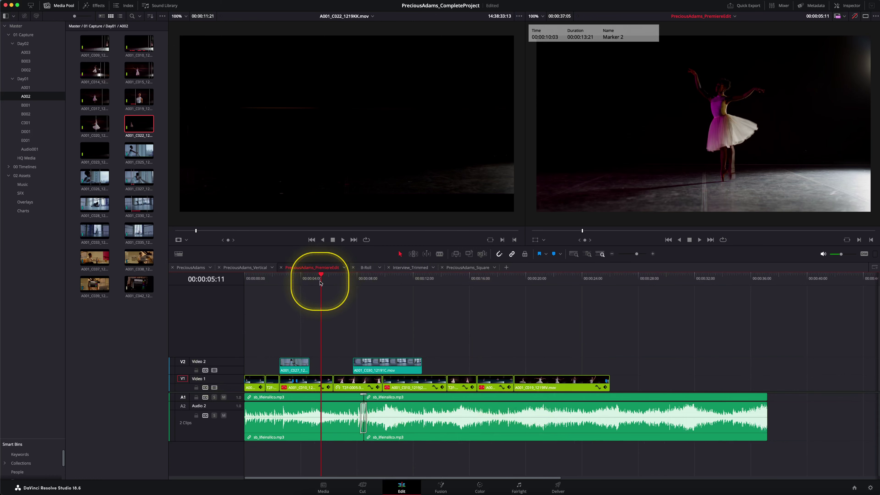
drag(321, 283, 292, 283)
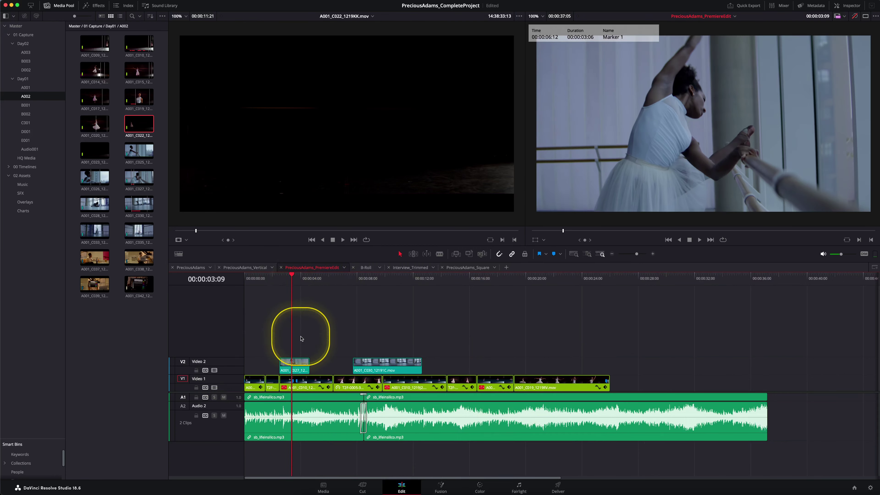
key(ctrl+equal)
drag(441, 281, 727, 297)
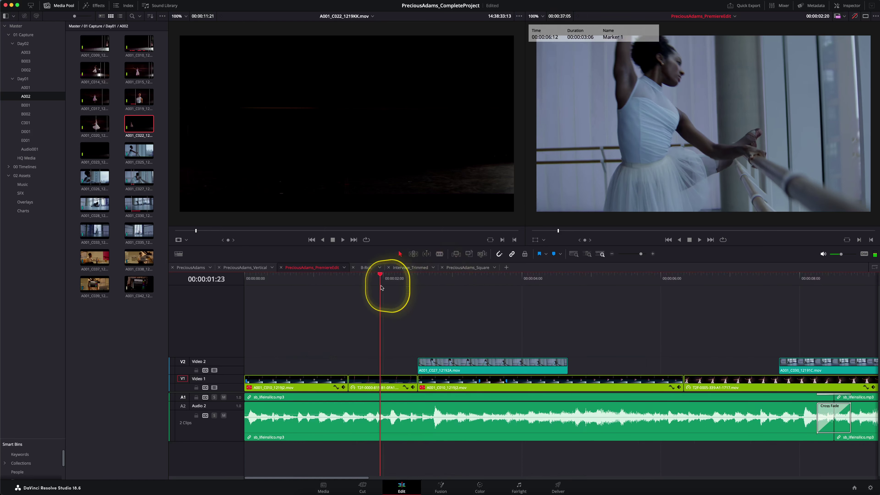
scroll(726, 305, right, 5)
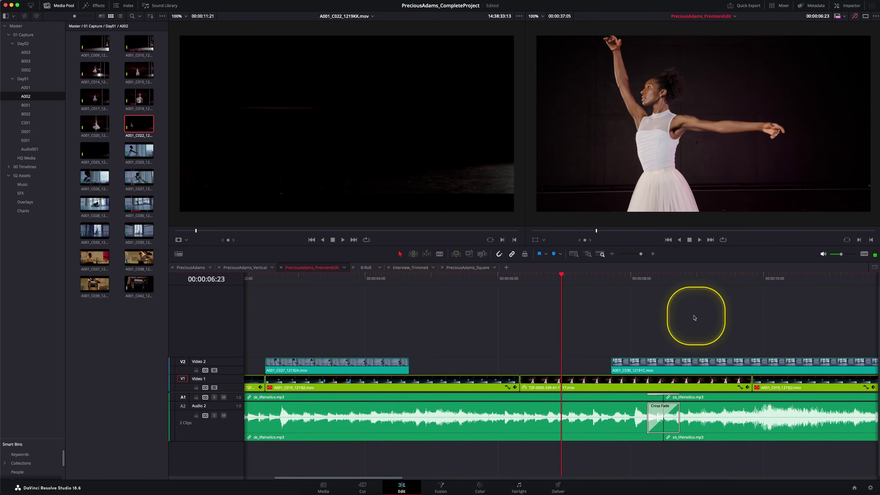
click(643, 387)
drag(562, 281, 528, 305)
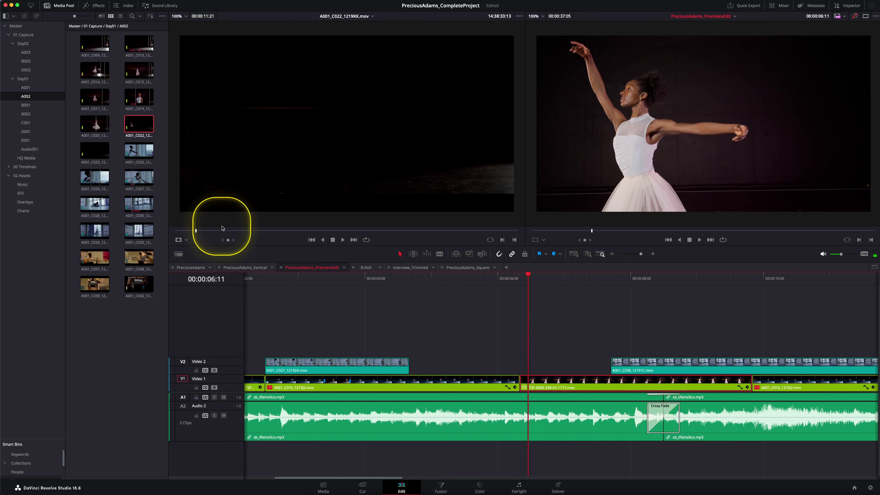
- Scrub A001_C022_1219KK.mov in the Source Viewer to the dancer's mid-leap frame
mouse_move(261, 231)
mouse_down()
mouse_move(361, 237)
mouse_move(270, 240)
mouse_move(368, 243)
mouse_up()
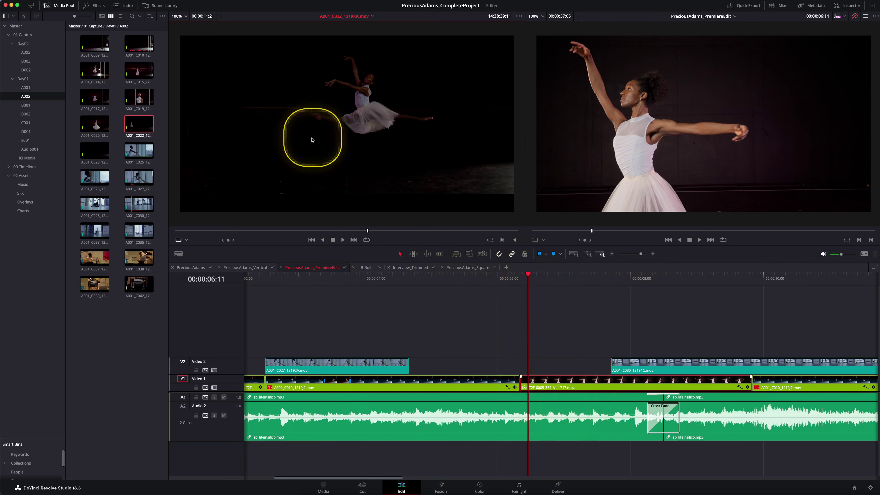
- Play from 00:00:04:06, stop at 00:00:07:10, and drag the leaping shot toward Video 1
drag(430, 282, 379, 289)
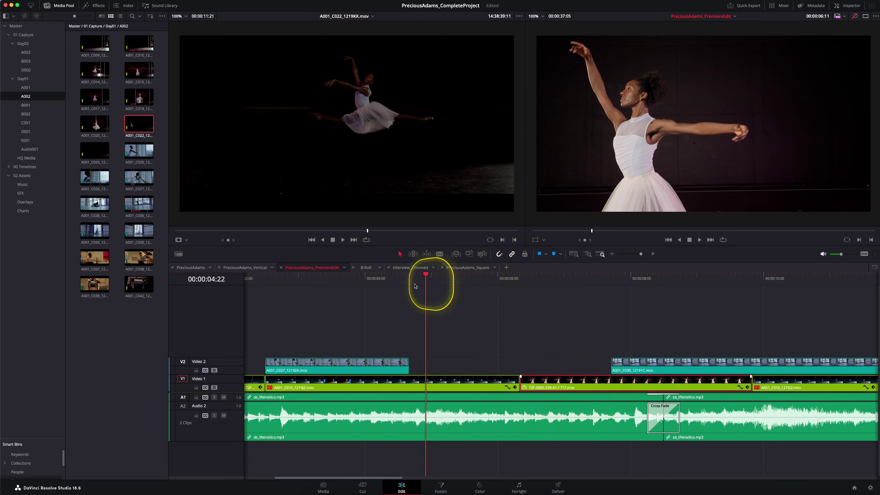
key(space)
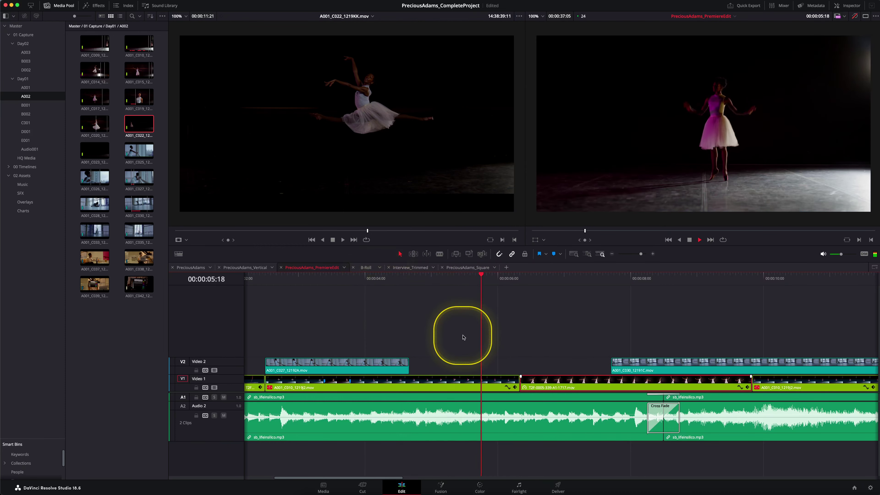
key(space)
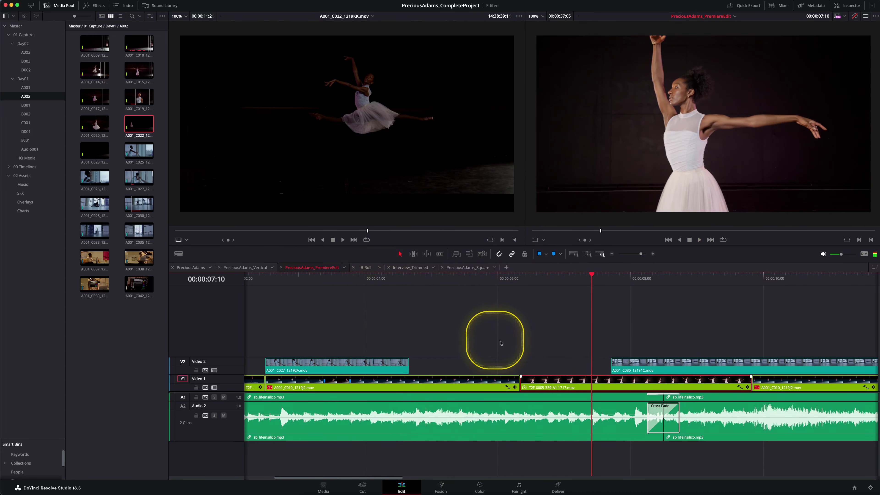
click(594, 417)
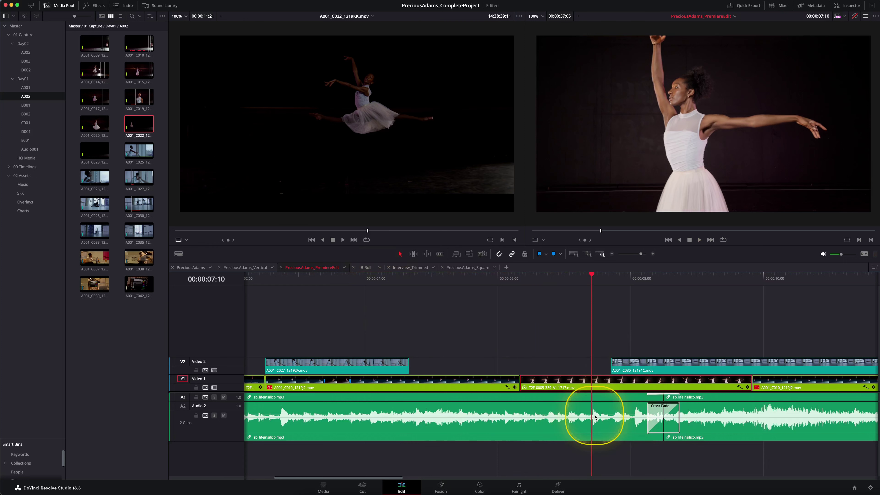
key(ctrl+b)
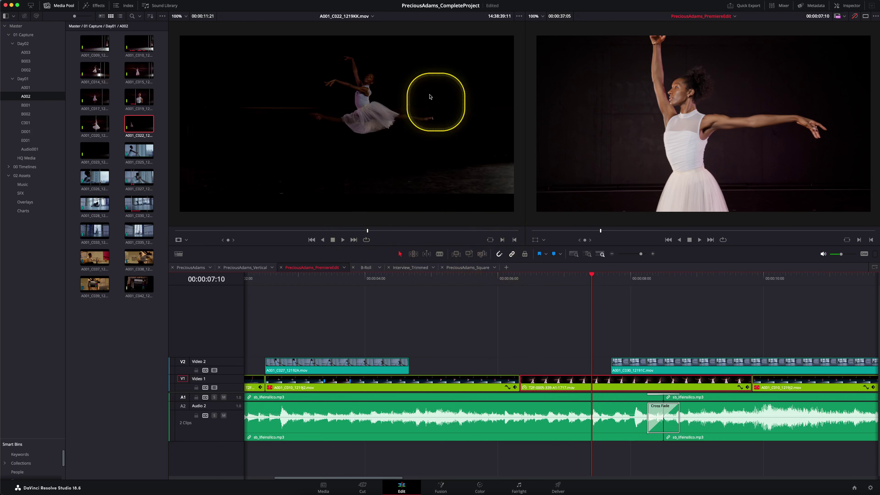
mouse_move(324, 151)
mouse_down()
mouse_move(593, 384)
mouse_move(592, 376)
mouse_up()
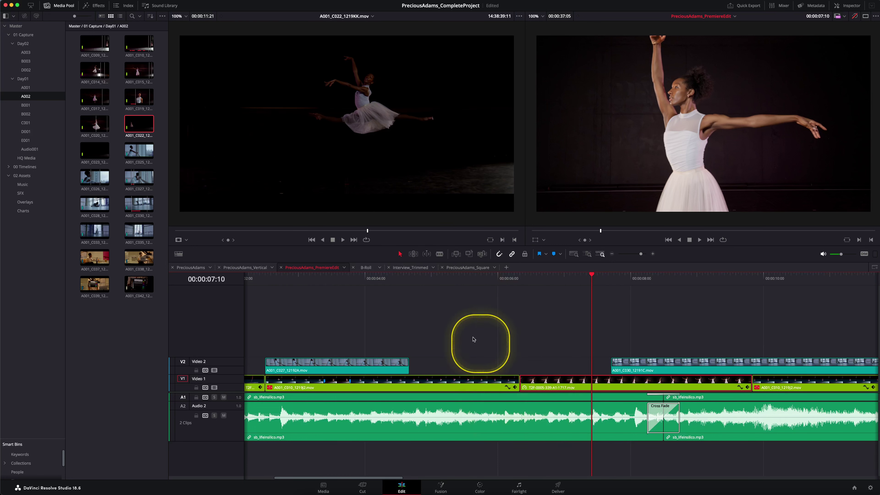
- Replace T2F-0005 with A001_C022_1219KK.mov, review it, and select the new clip at 00:00:07:02
click(481, 255)
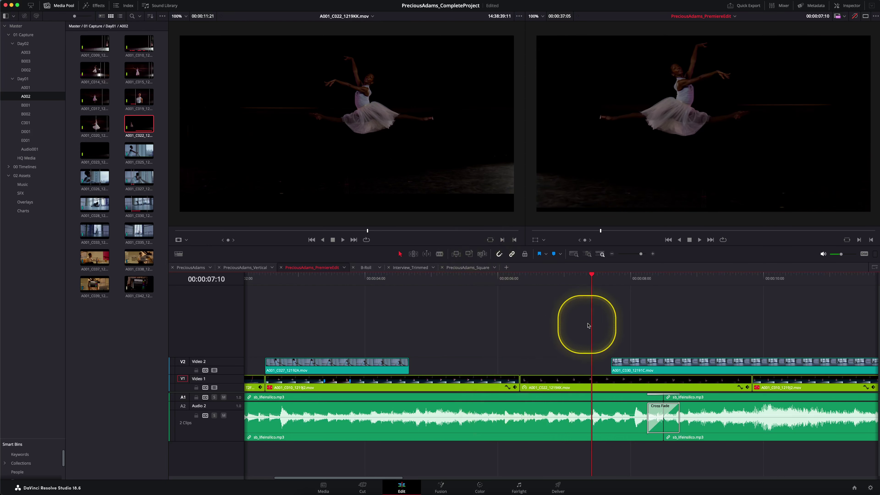
drag(592, 276, 434, 285)
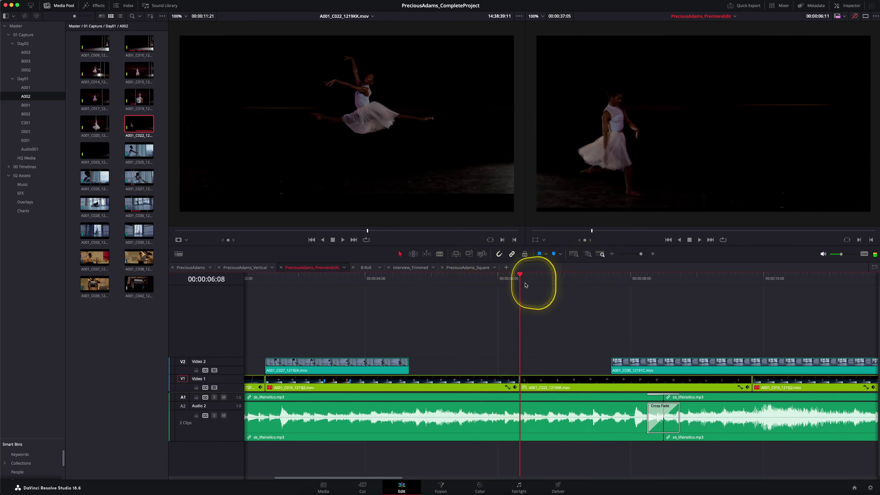
key(space)
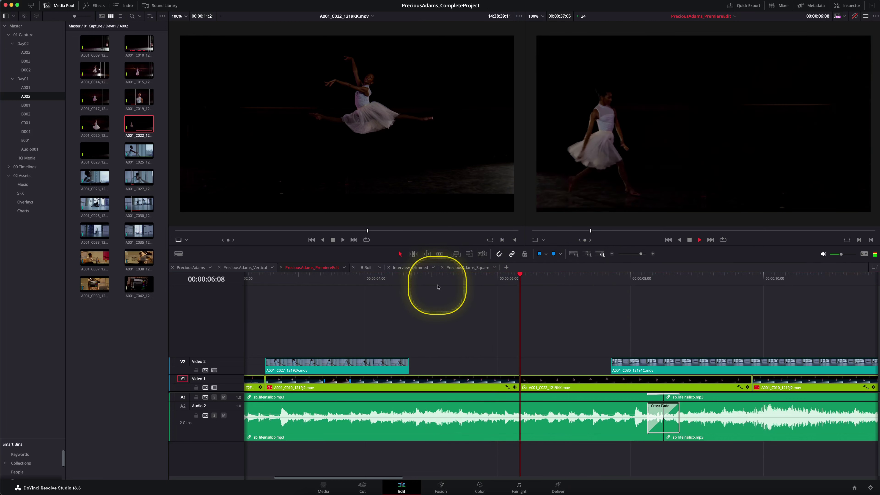
key(space)
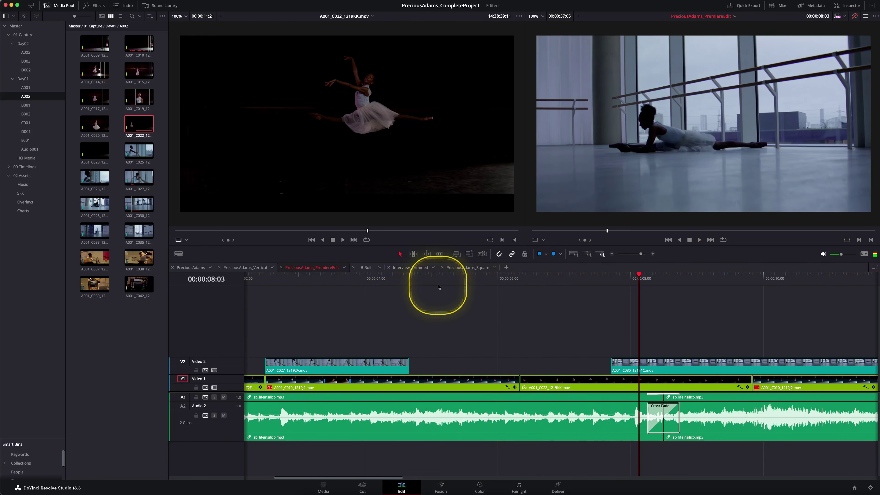
drag(638, 280, 570, 285)
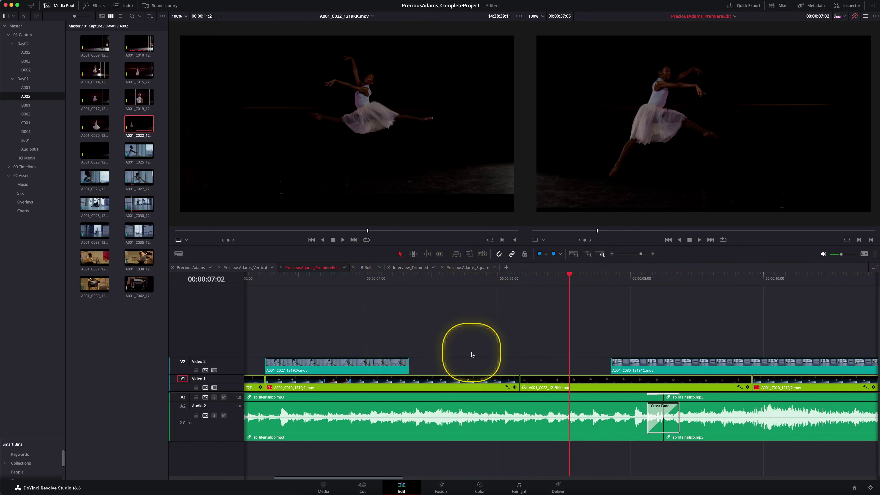
click(575, 388)
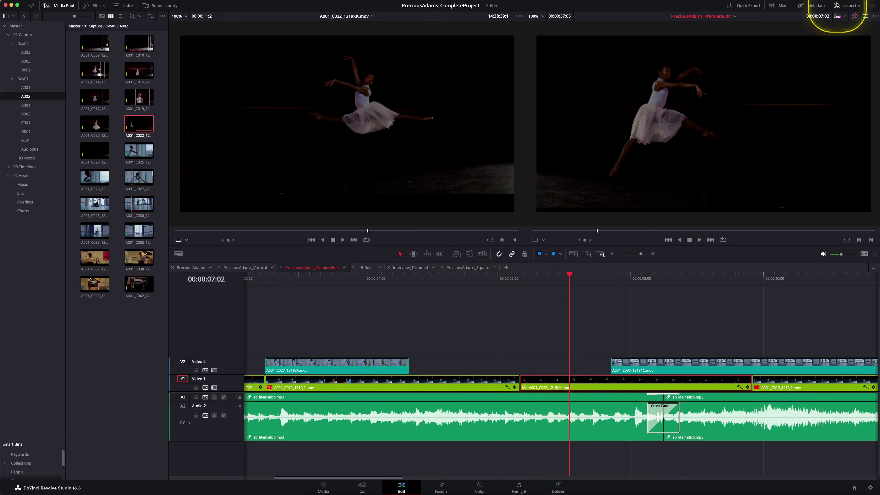
- In the Inspector, toggle horizontal Flip on and back off, keeping the clip's original orientation
click(847, 5)
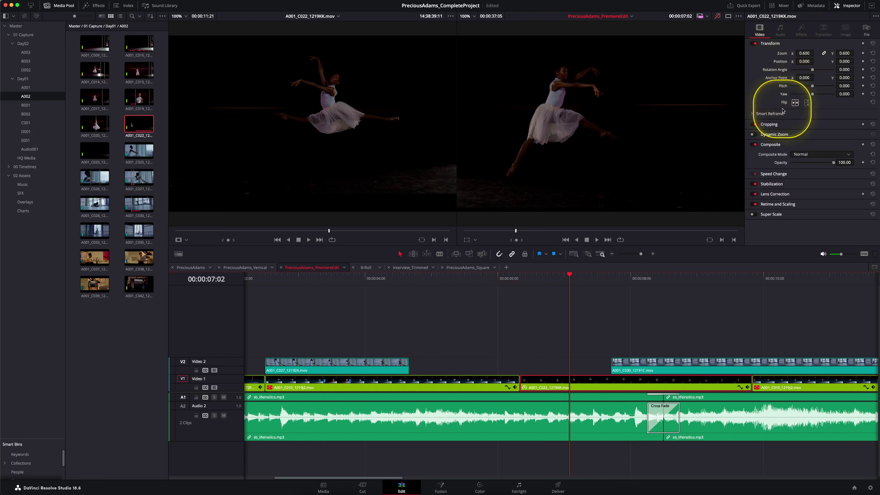
click(795, 103)
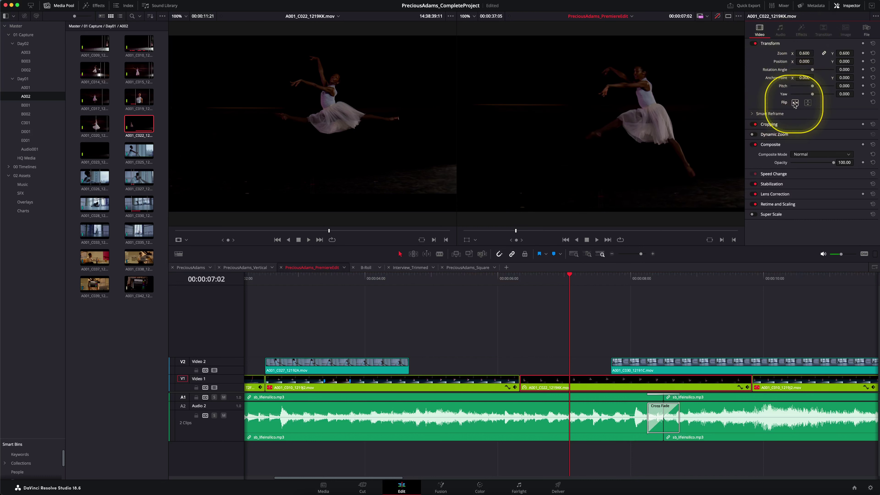
click(795, 103)
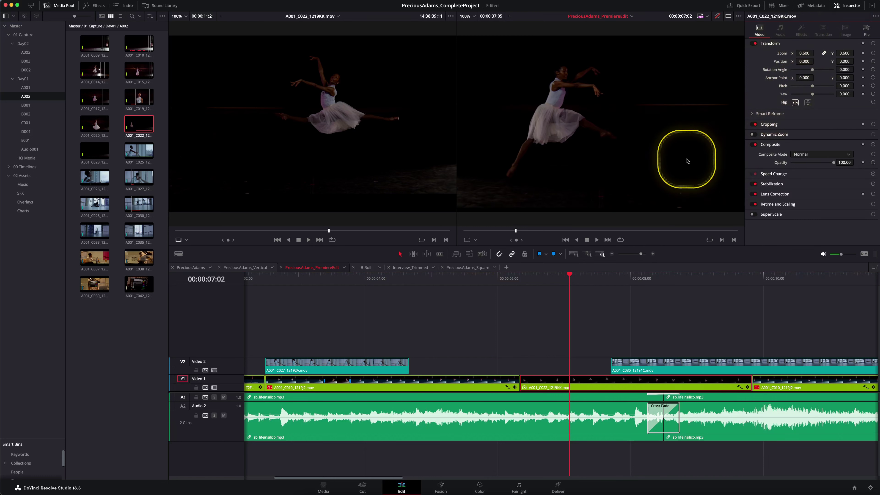
scroll(649, 162, down, 1)
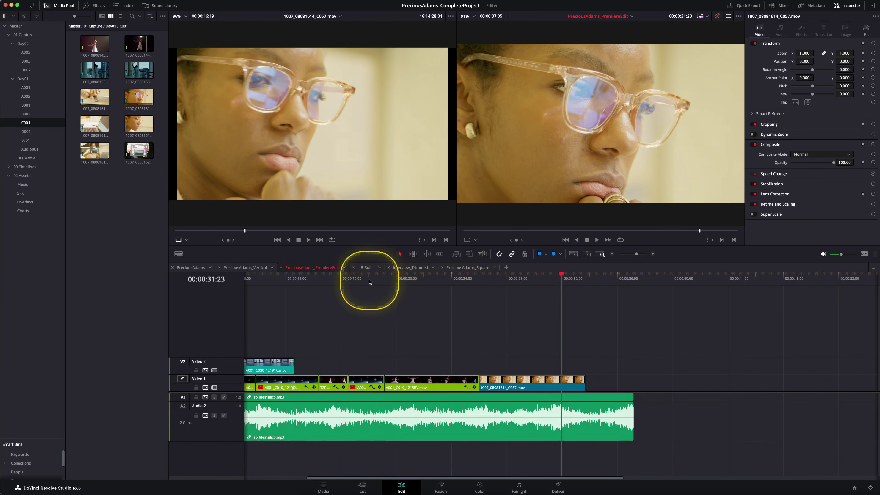
- Select A001_C010_1219J2.mov on Video 1, play it, and stop at 00:00:17:00
click(367, 275)
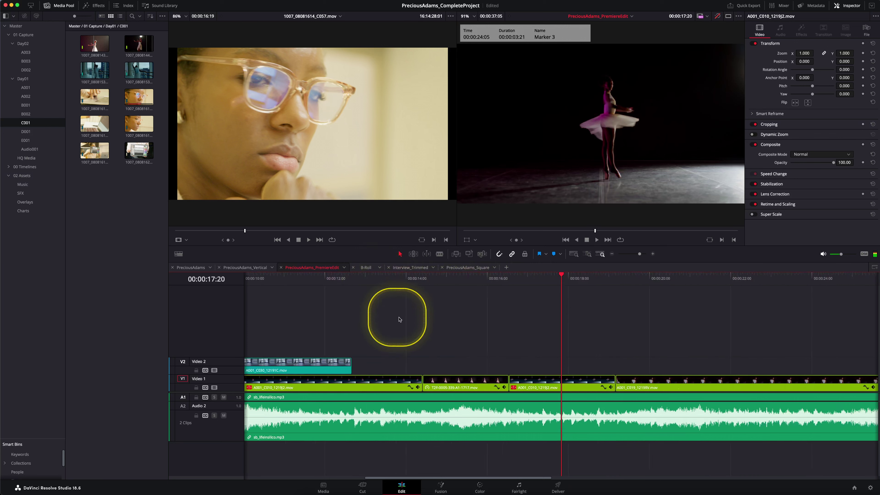
mouse_move(586, 382)
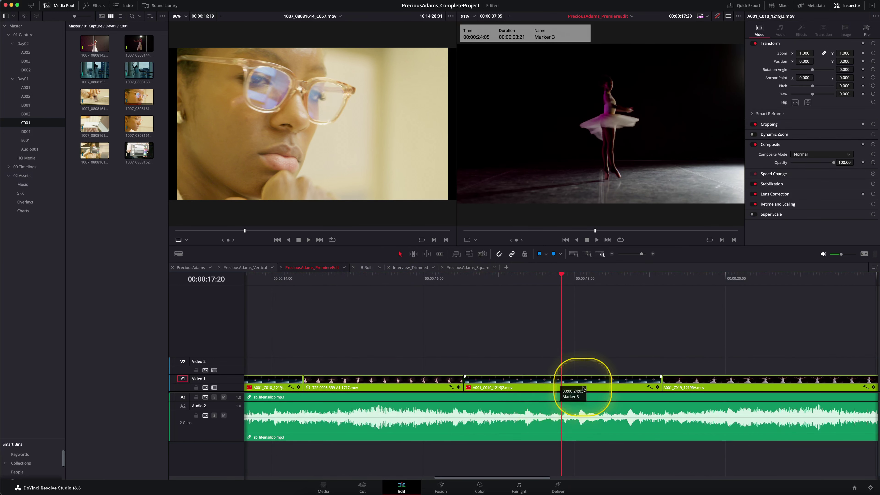
click(583, 389)
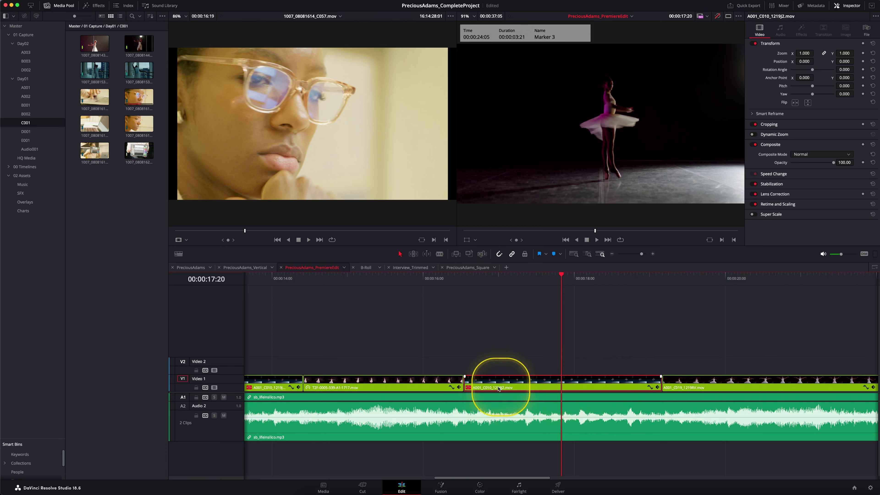
key(space)
click(482, 283)
drag(481, 283, 470, 285)
key(space)
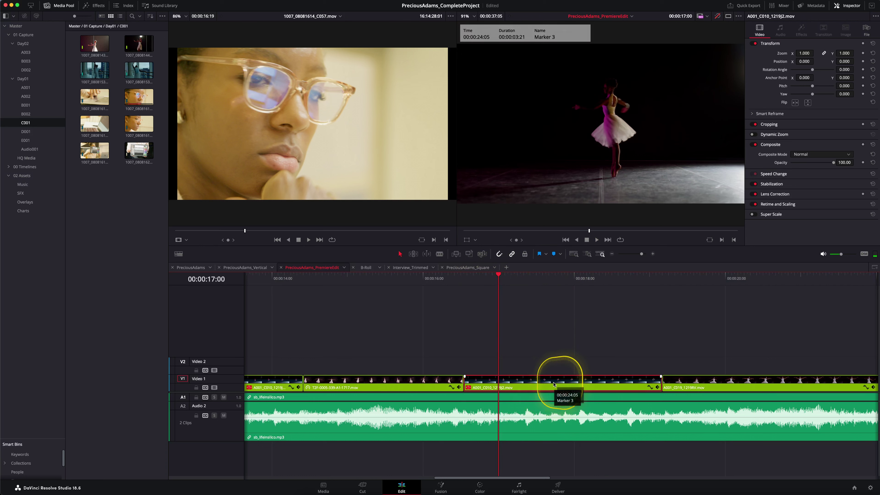
- Open A001_C010_1219J2.mov in the source viewer at Marker 1 and park the timeline at 00:00:16:16
double_click(502, 386)
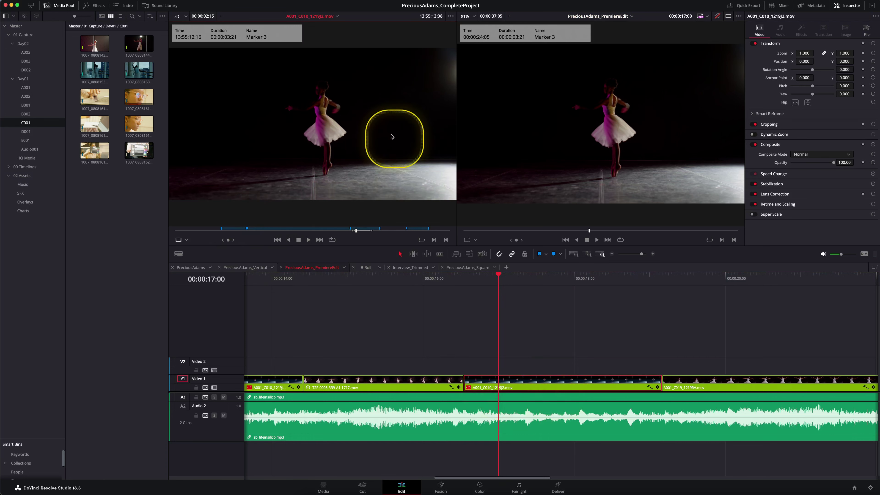
mouse_move(320, 230)
mouse_down()
mouse_move(212, 238)
mouse_move(224, 240)
mouse_up()
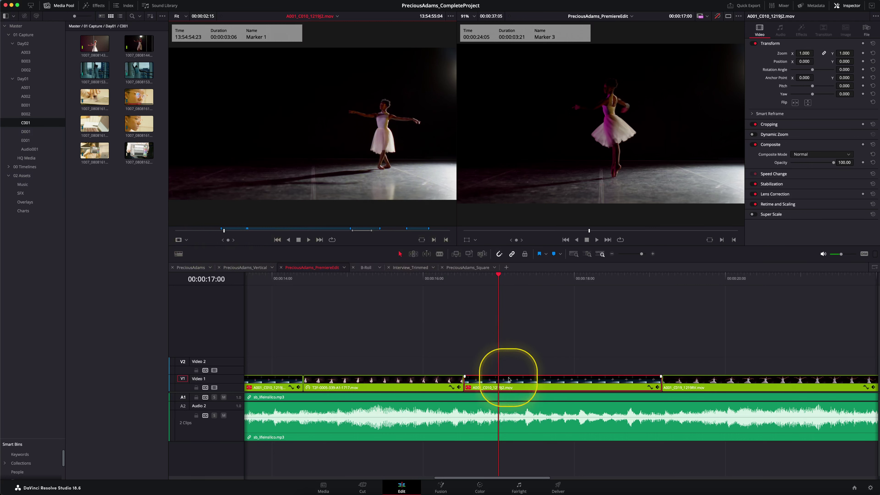
drag(498, 275, 472, 284)
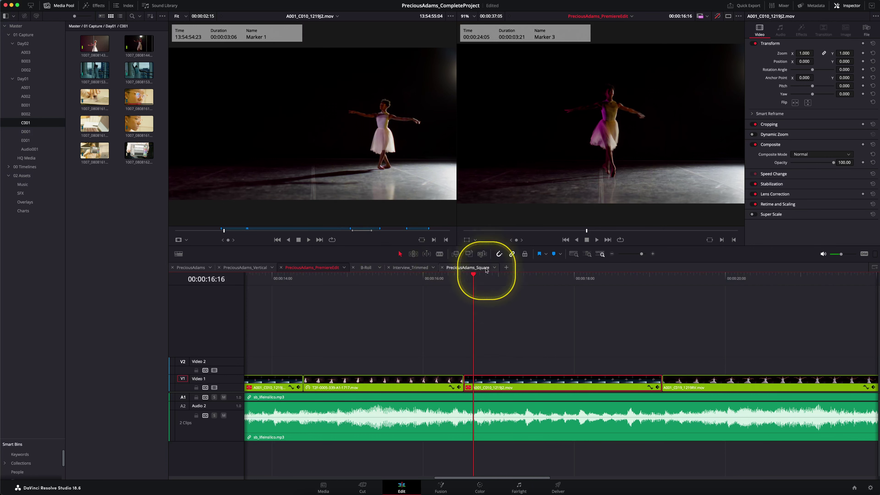
- Replace the Video 1 dancer shot with the arms-out source section, play it back, and zoom out
click(482, 254)
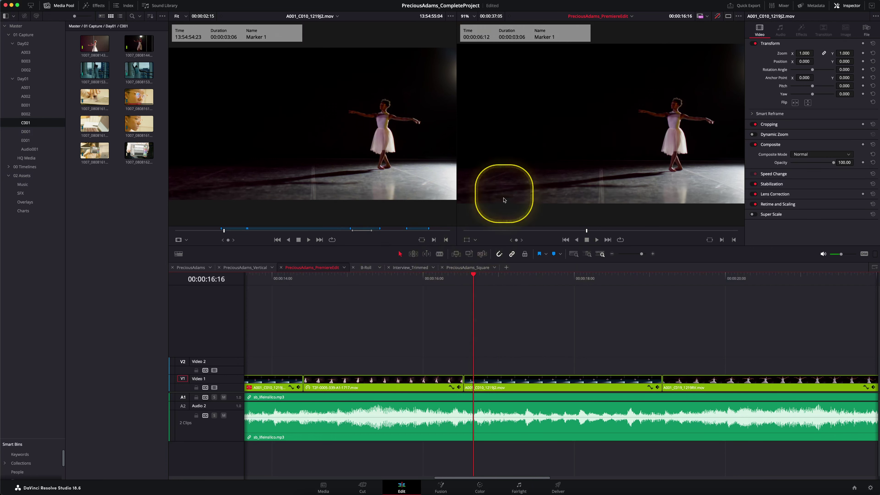
click(403, 280)
key(space)
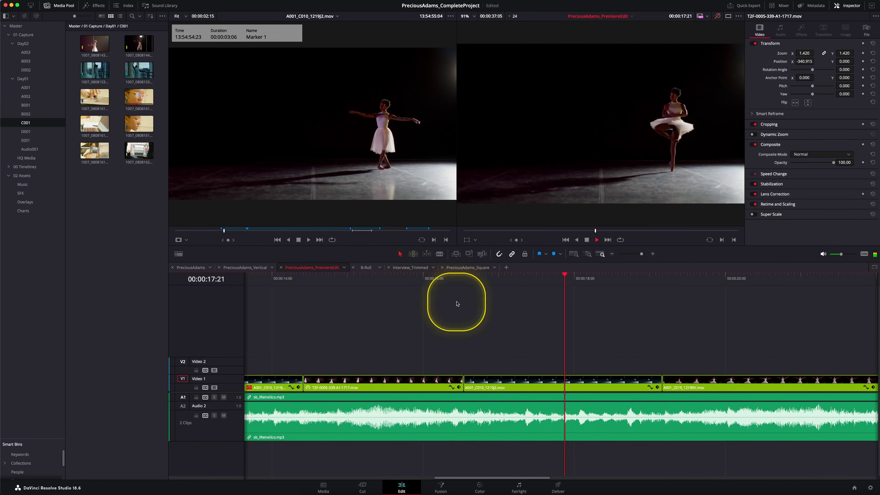
key(space)
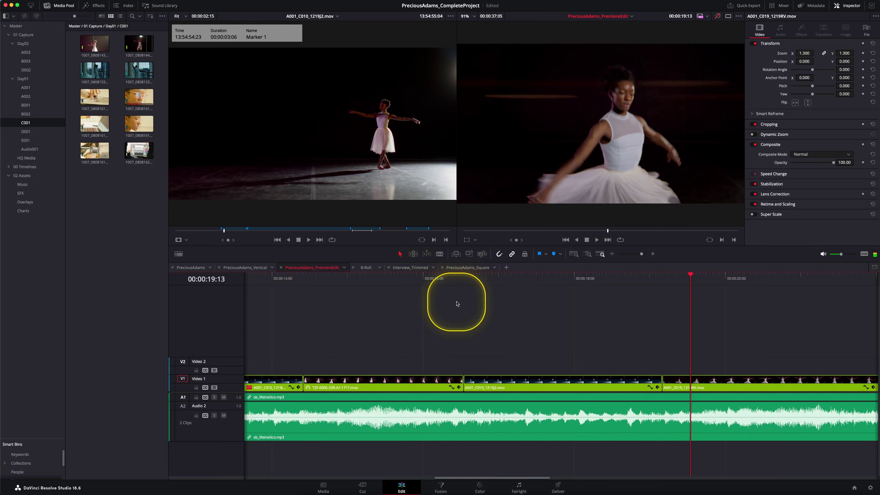
drag(569, 279, 547, 298)
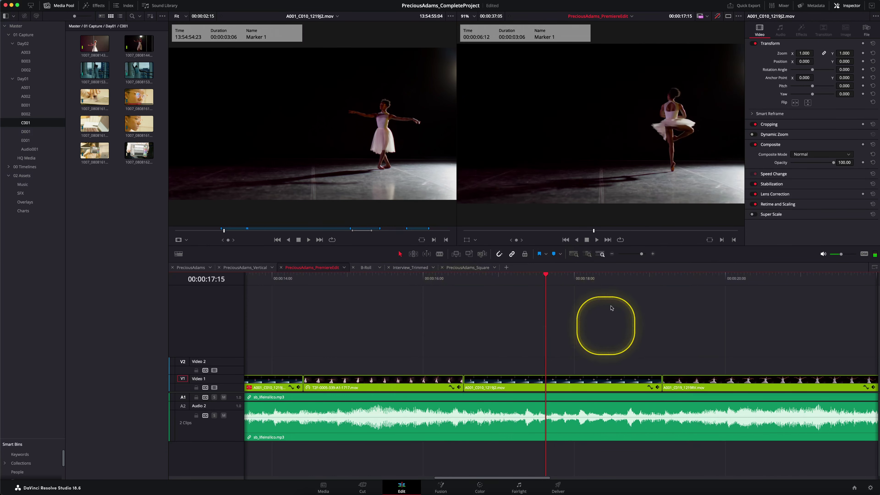
scroll(629, 210, down, 2)
scroll(624, 317, down, 1)
scroll(624, 317, down, 3)
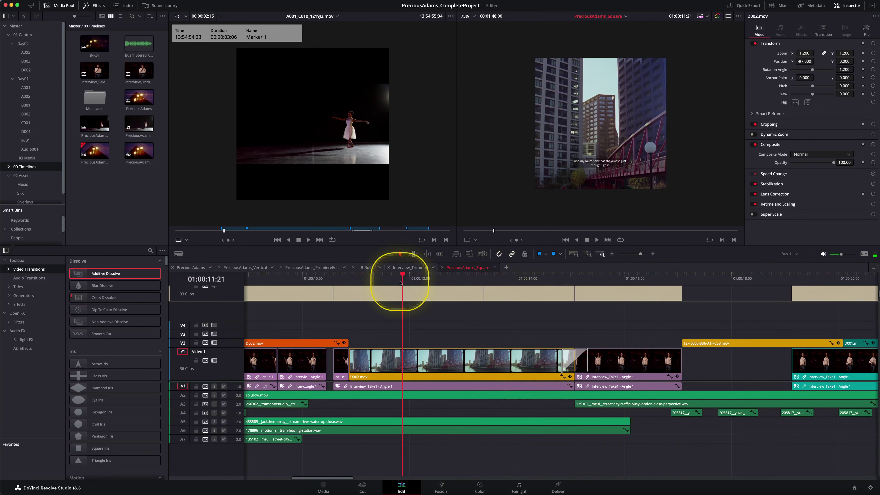
- Inspect D002.mov and its 0.5-second Additive Dissolve on Video 1, then clear the selection
click(458, 362)
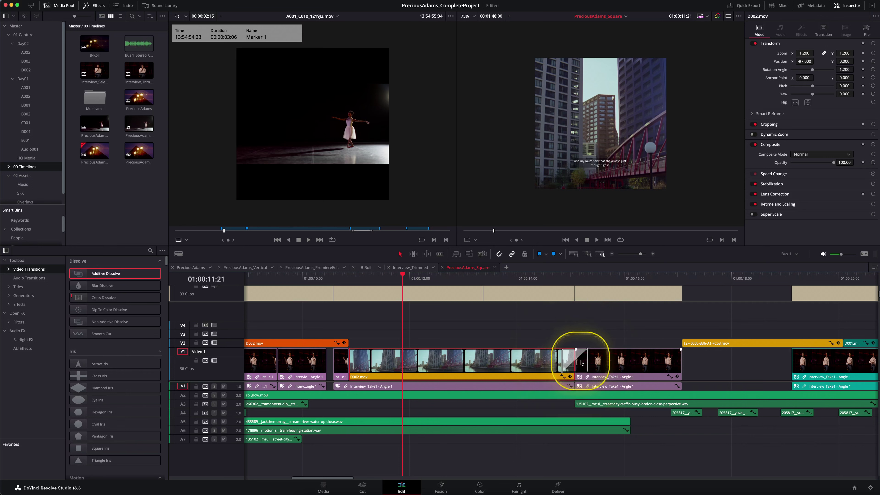
click(583, 362)
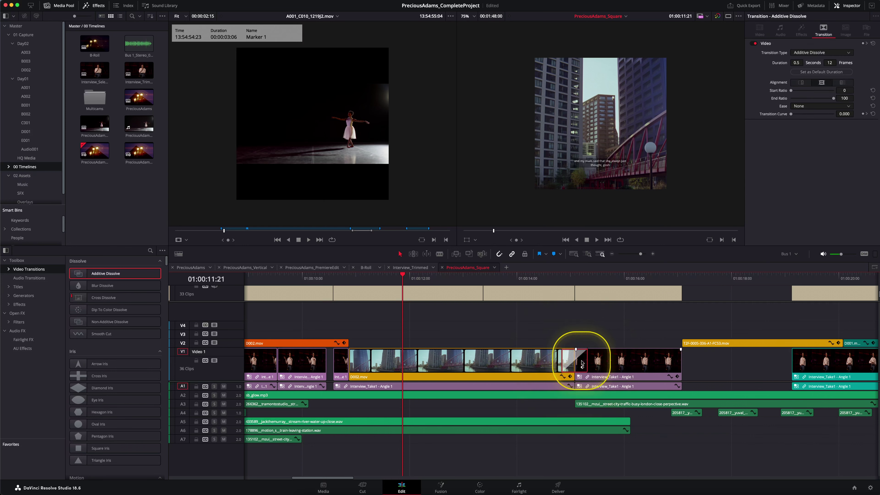
click(492, 369)
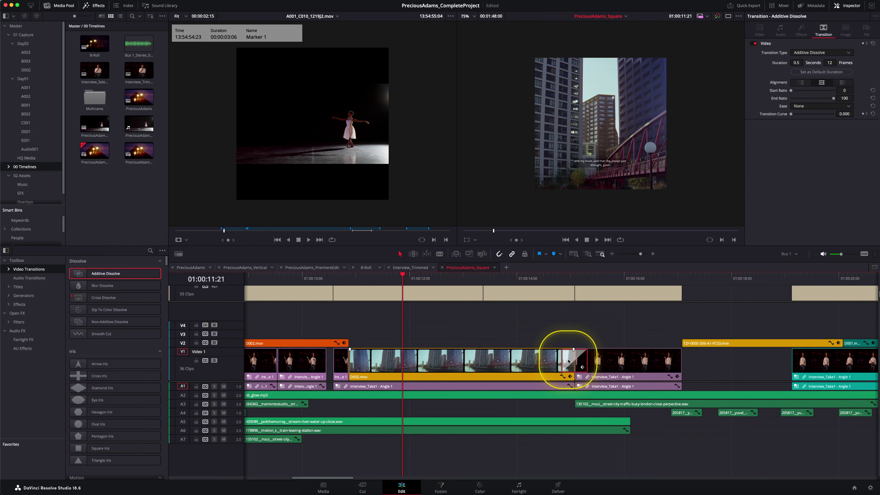
click(461, 367)
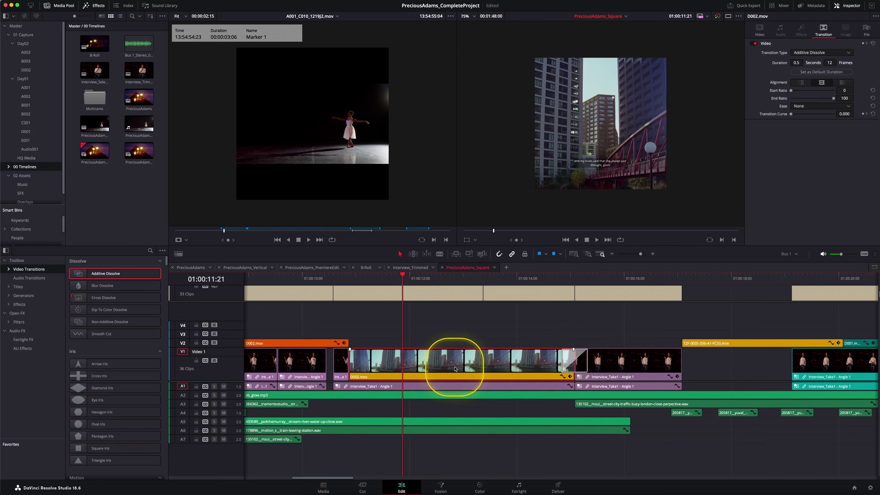
click(122, 197)
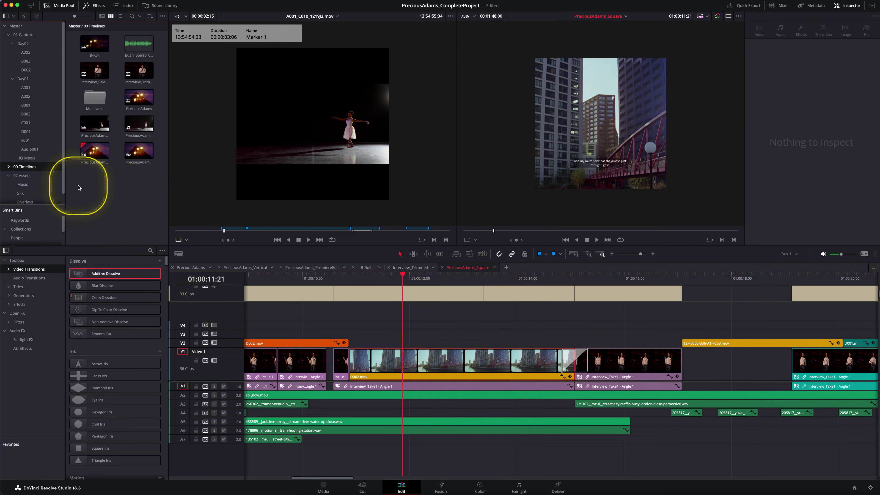
- Load T2F-0005-330-A1-F9FA.mov from bin B002 and cue its starting frame in the source viewer
click(26, 114)
click(425, 360)
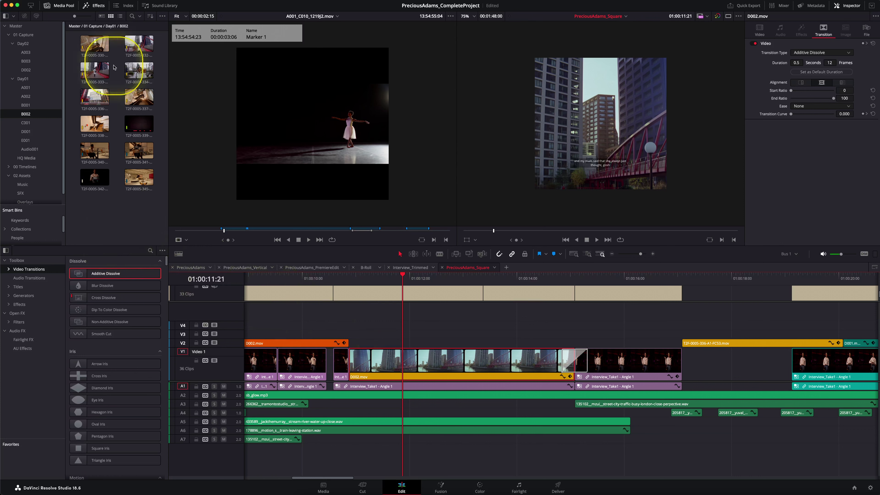
click(97, 47)
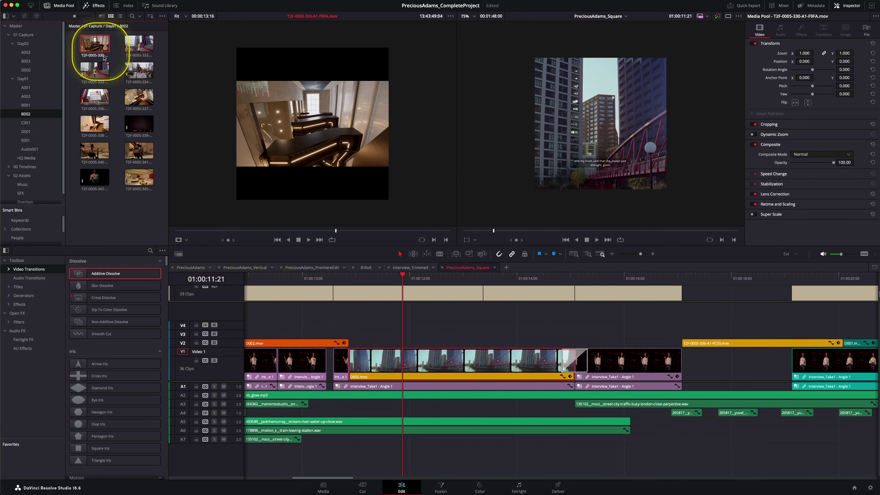
click(345, 230)
drag(342, 231, 284, 231)
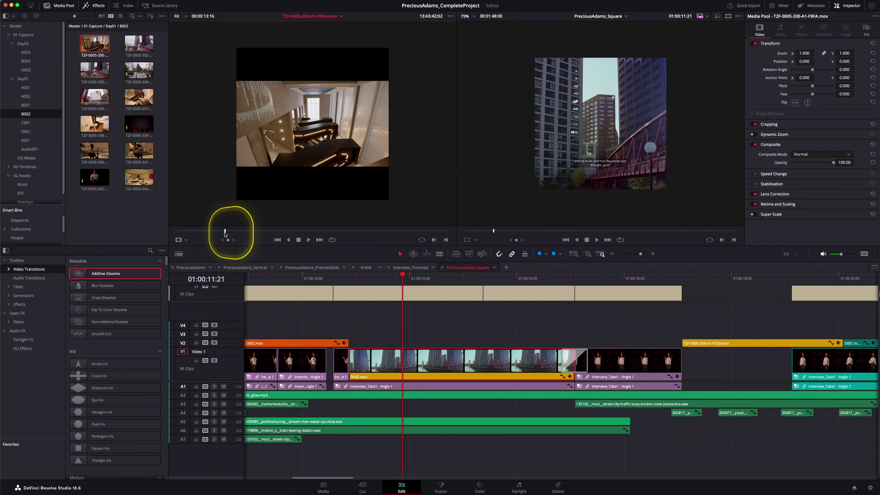
click(308, 240)
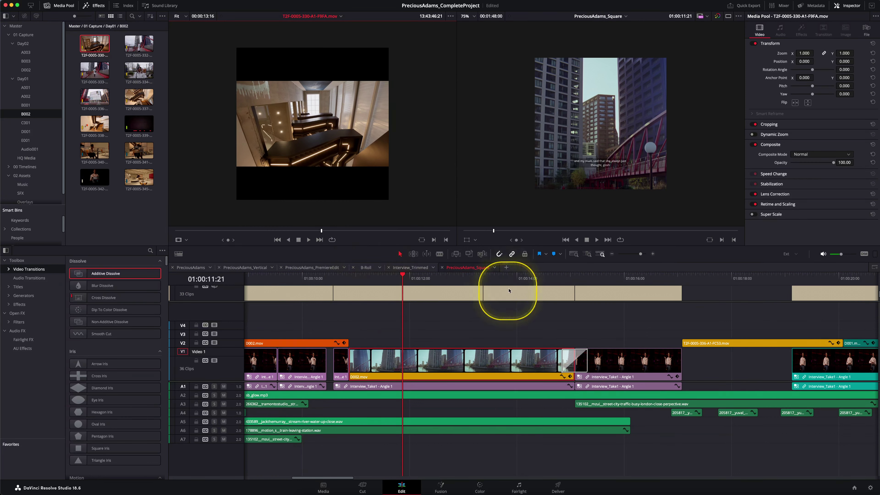
- Replace D002.mov with the interior shot and play back the result
click(482, 253)
click(434, 334)
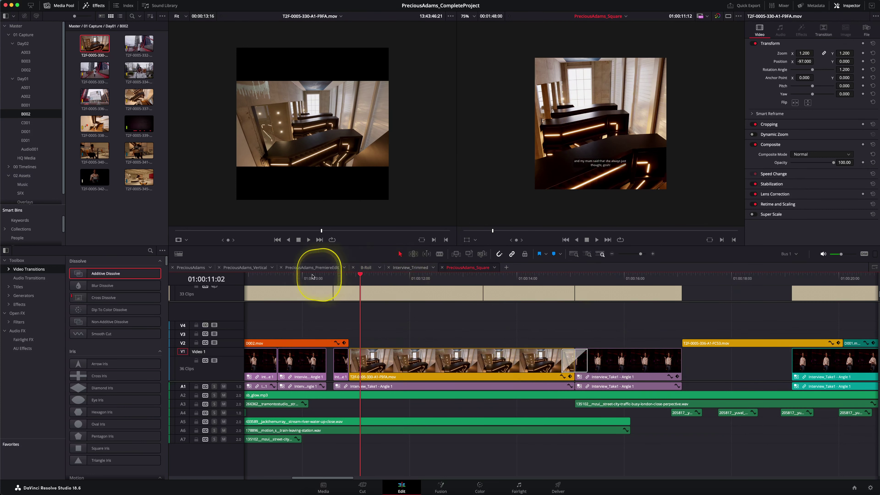
drag(403, 277, 277, 278)
key(space)
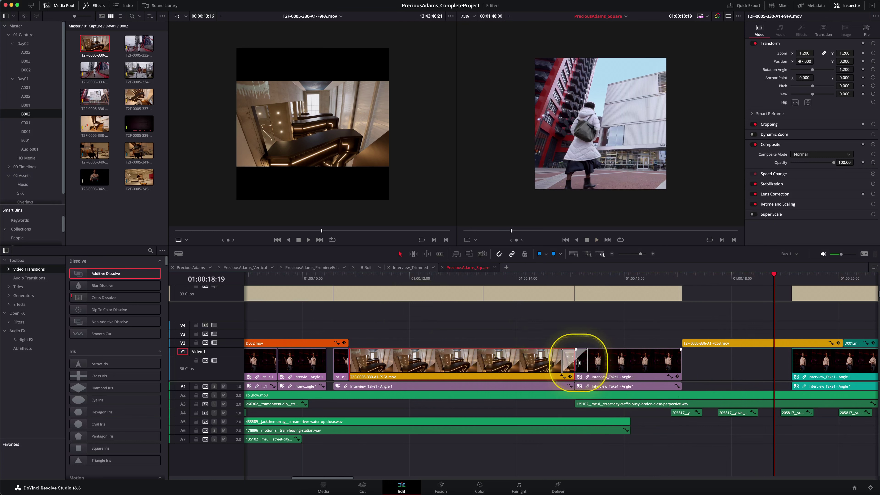
click(467, 278)
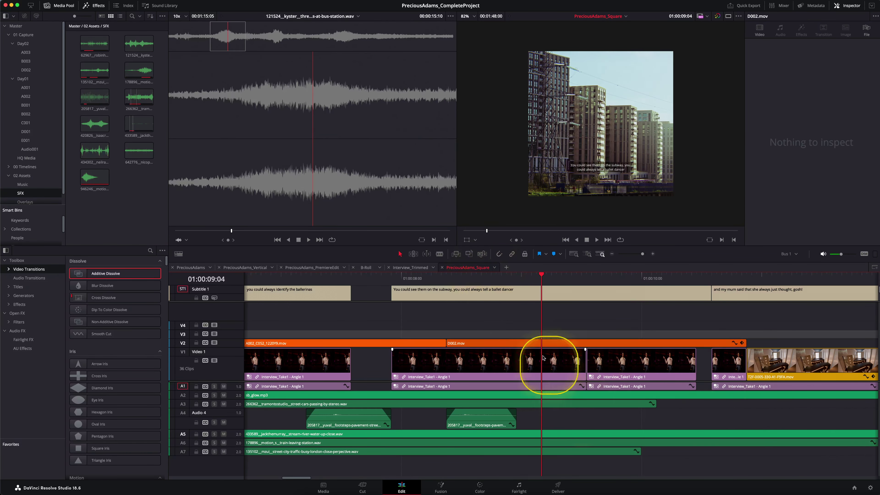
click(511, 278)
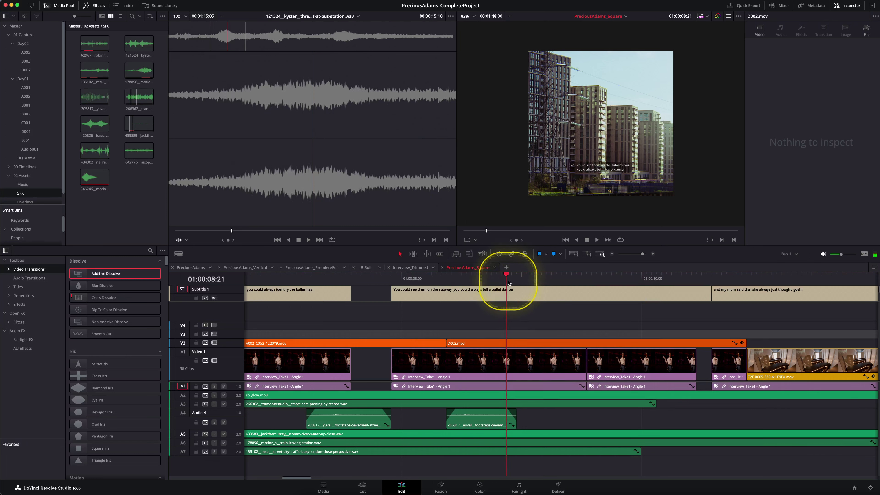
drag(503, 278, 310, 278)
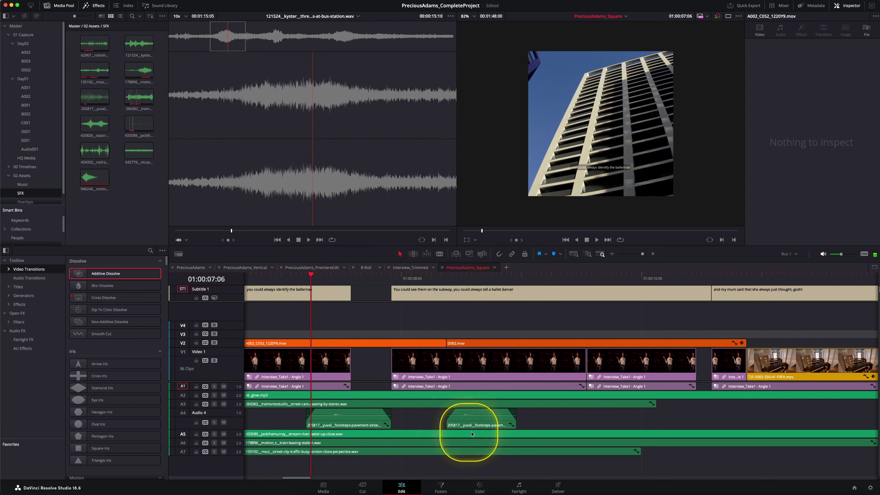
mouse_move(471, 424)
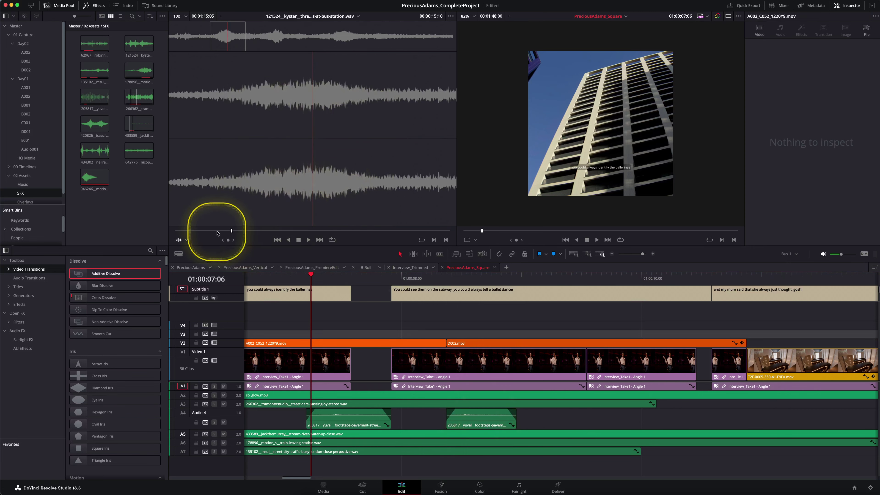
click(492, 231)
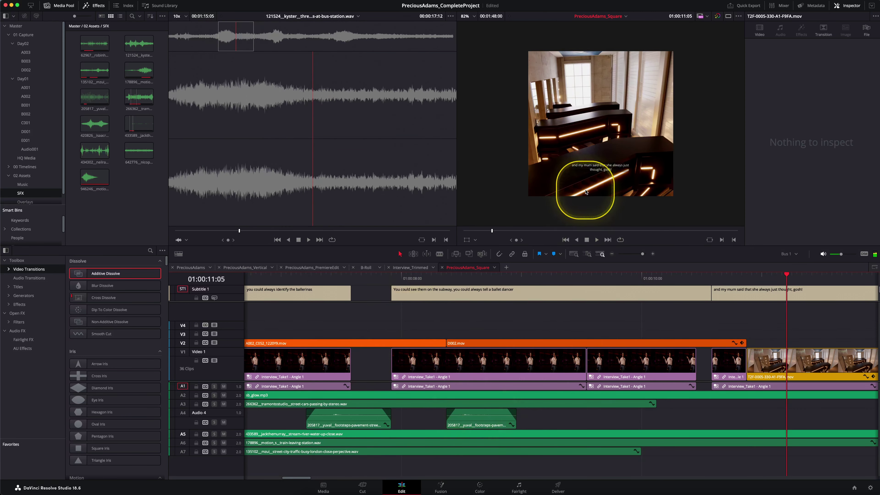
drag(591, 281, 467, 289)
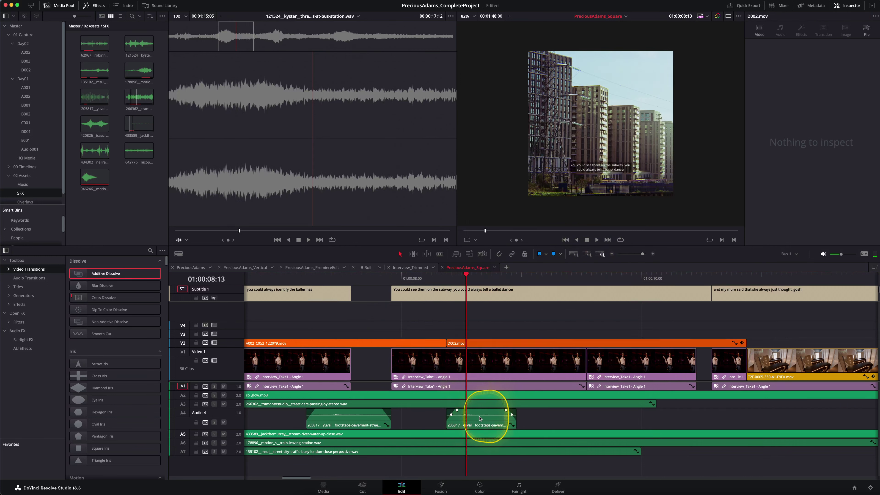
- Select the A4 footsteps clip, cue the bus-station sound's start frame, and patch source audio to A4
click(480, 428)
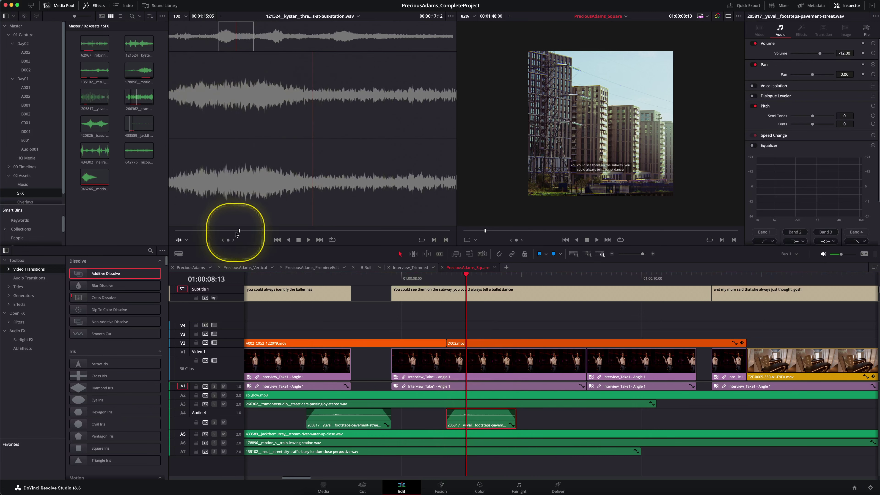
drag(236, 235, 228, 235)
click(372, 105)
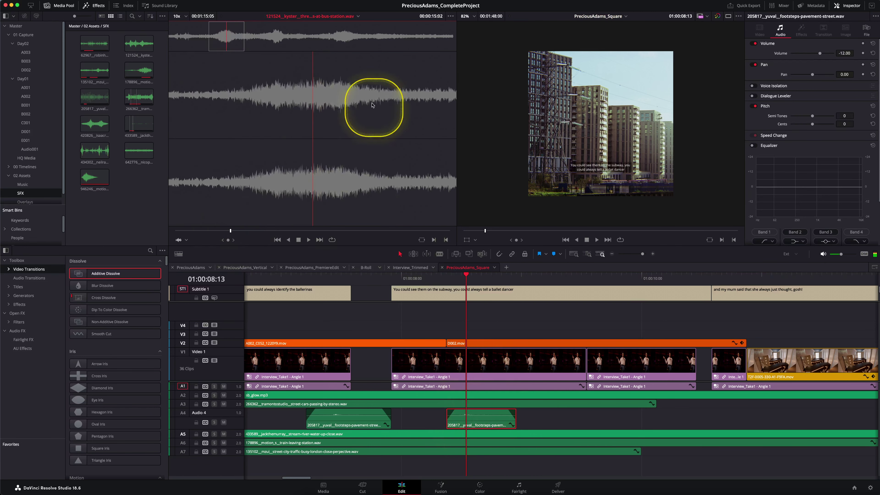
drag(465, 278, 487, 278)
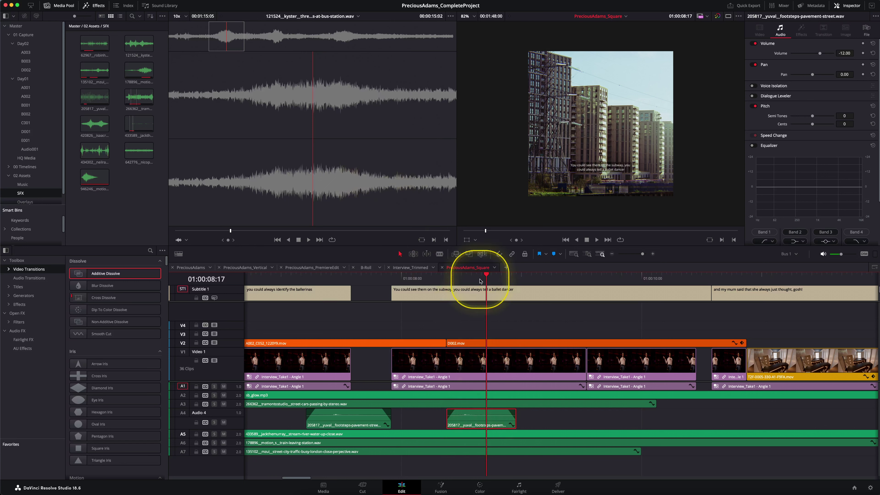
click(483, 256)
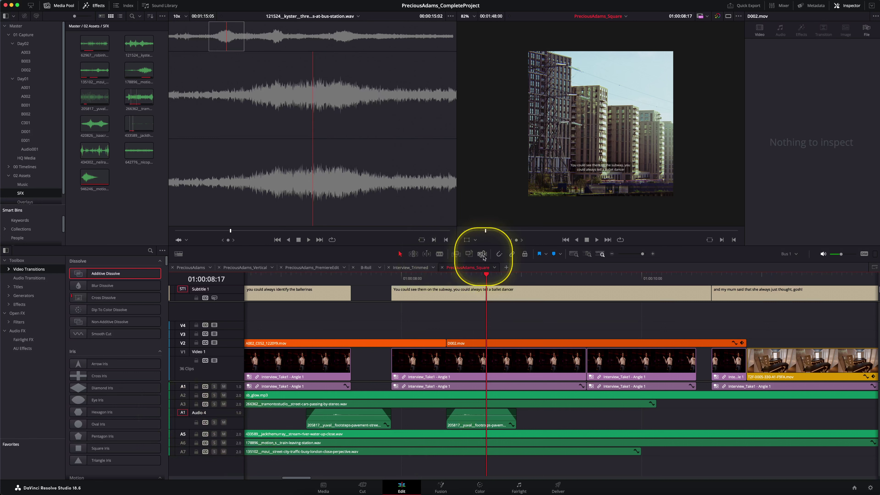
- Replace the second footsteps clip with the bus-station sound and play it back
click(502, 424)
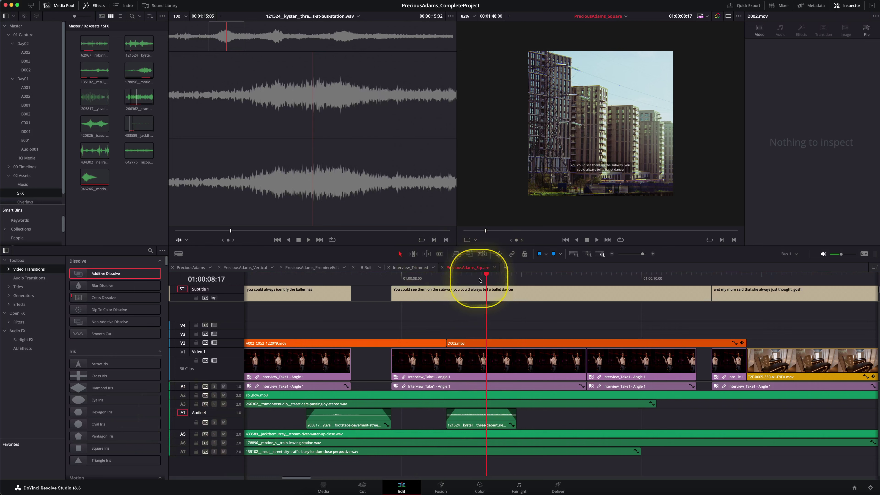
drag(480, 280, 330, 281)
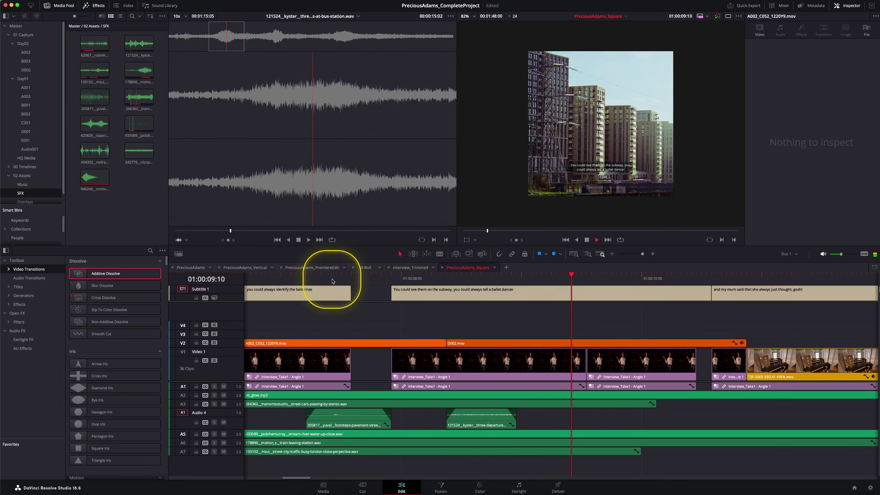
key(space)
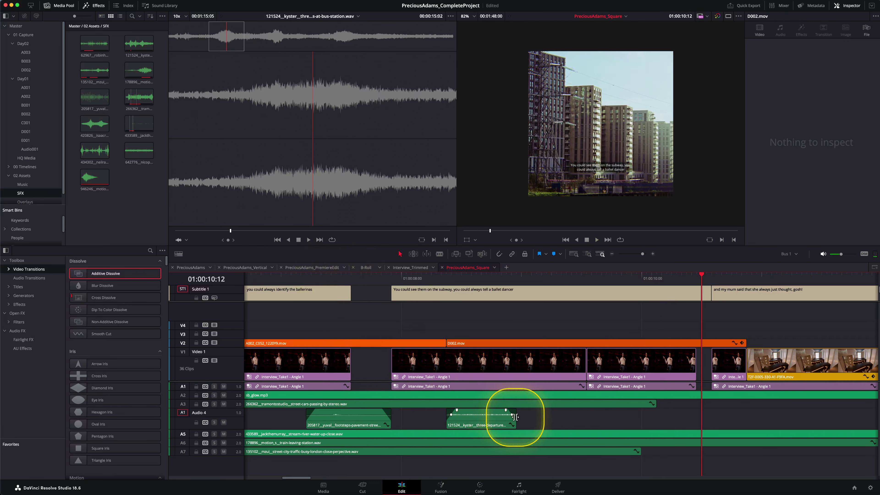
- Extend the bus-station sound's right edge and review it from the tall-building shot
drag(514, 416, 636, 416)
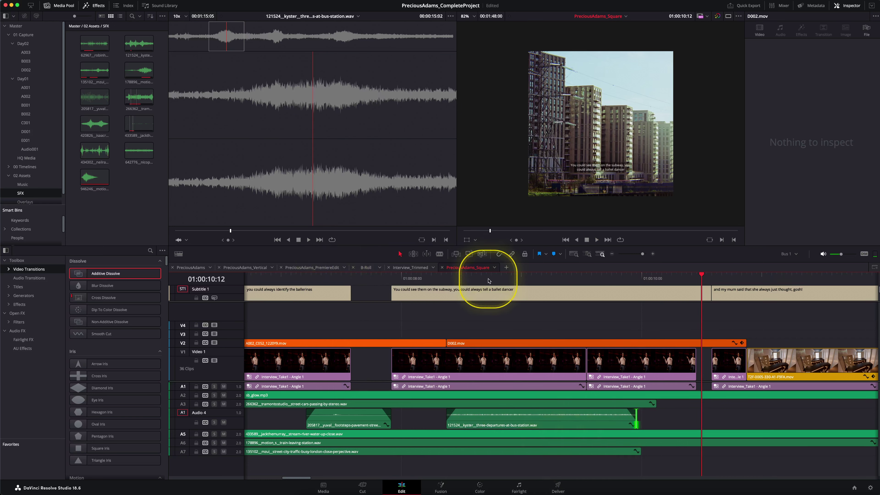
drag(485, 277, 387, 285)
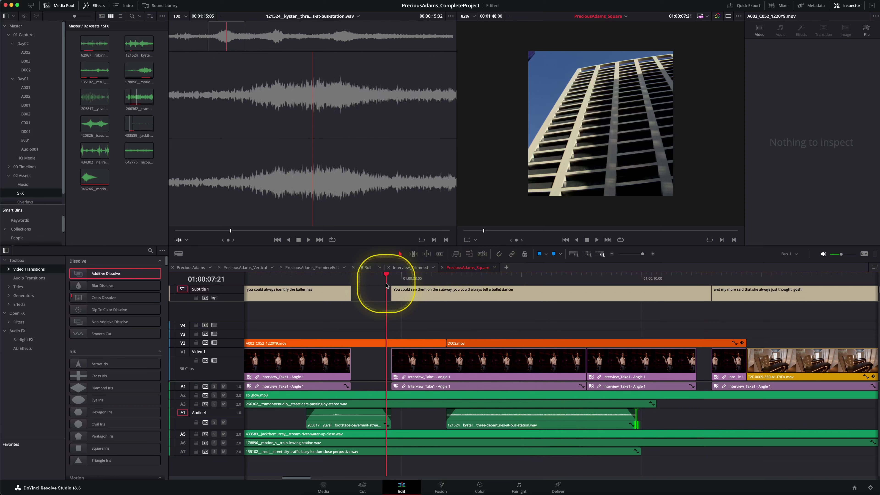
key(space)
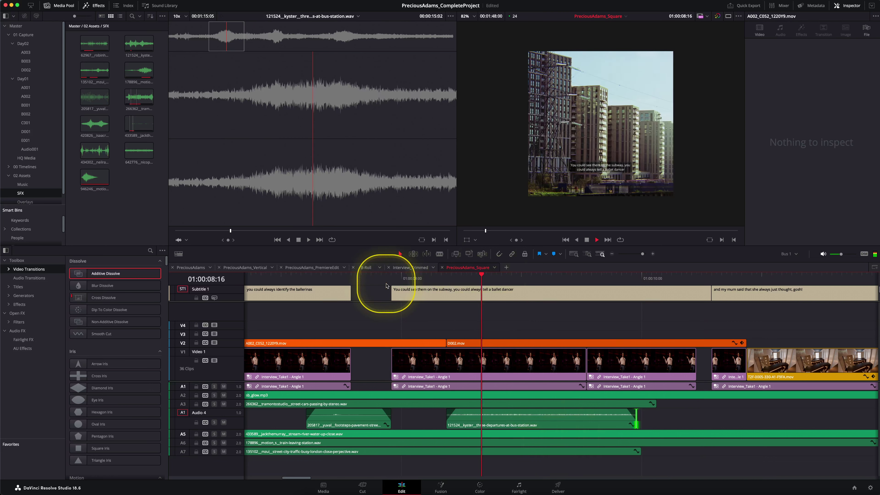
key(space)
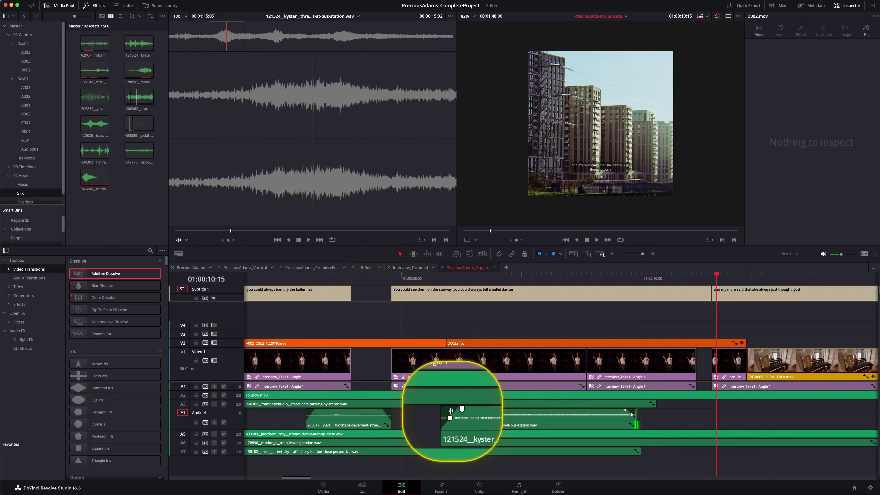
- Add a fade-out at the end of the bus-station sound on Audio 4, then deselect it
click(510, 424)
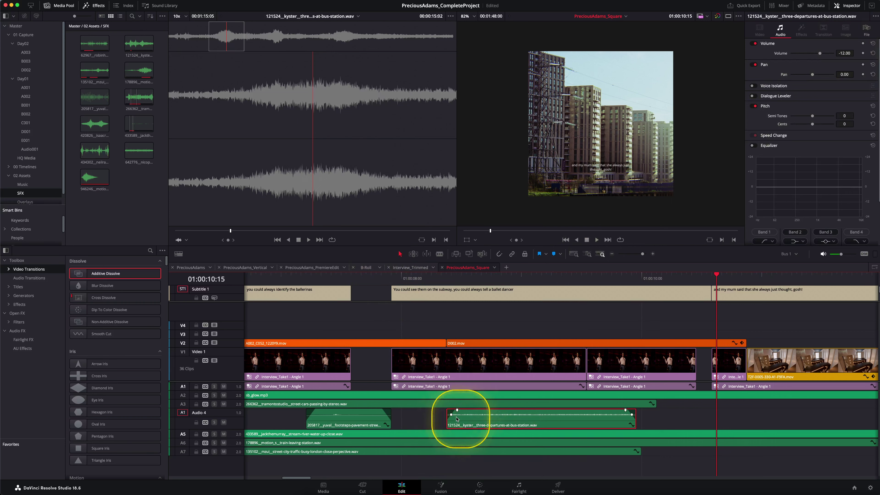
click(627, 413)
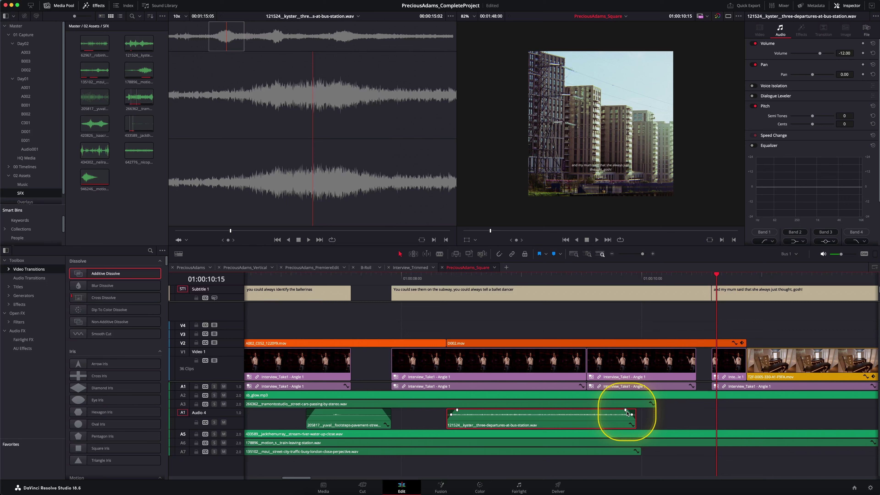
click(688, 421)
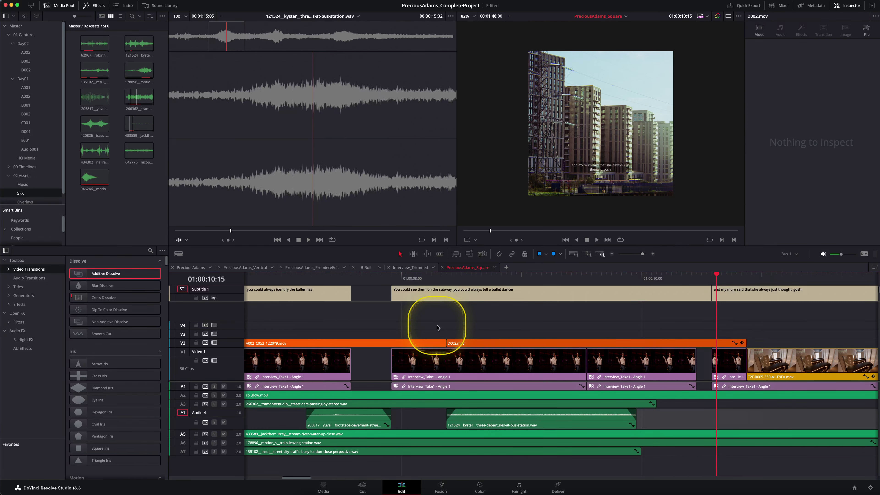
scroll(501, 324, right, 3)
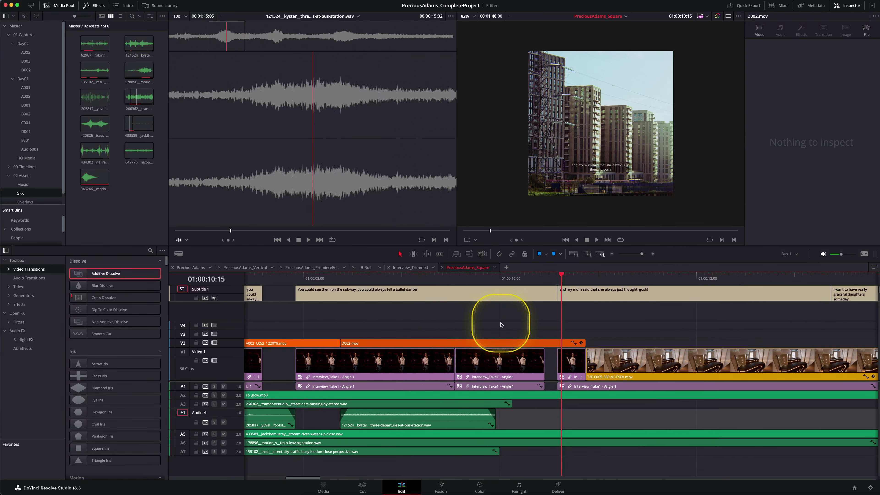